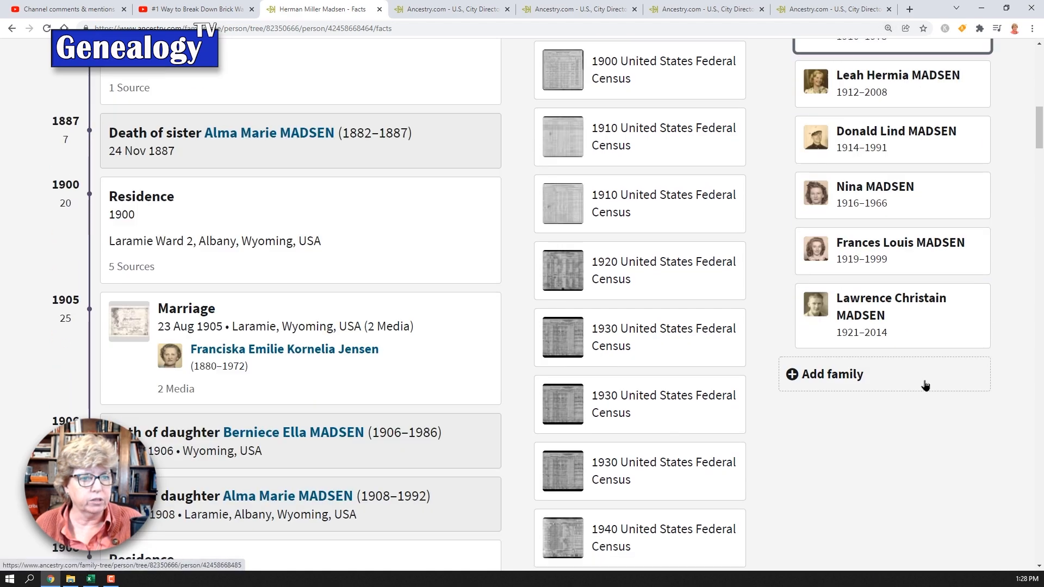
Open a U.S. City Directories source from the profile's facts and examine the researched family's listings in the Long Beach directory pages
scroll(918, 384, down, 4)
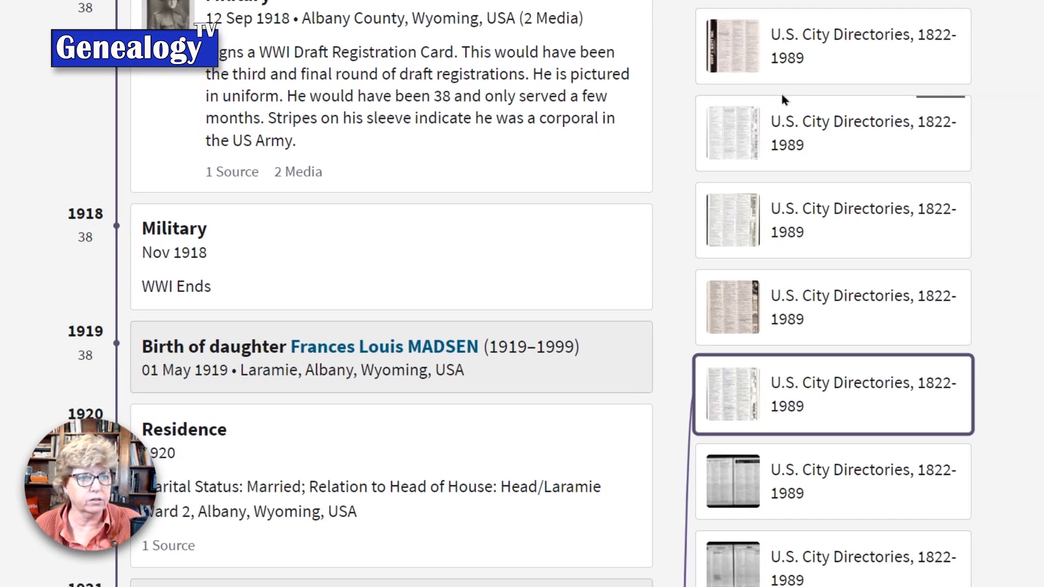
click(821, 392)
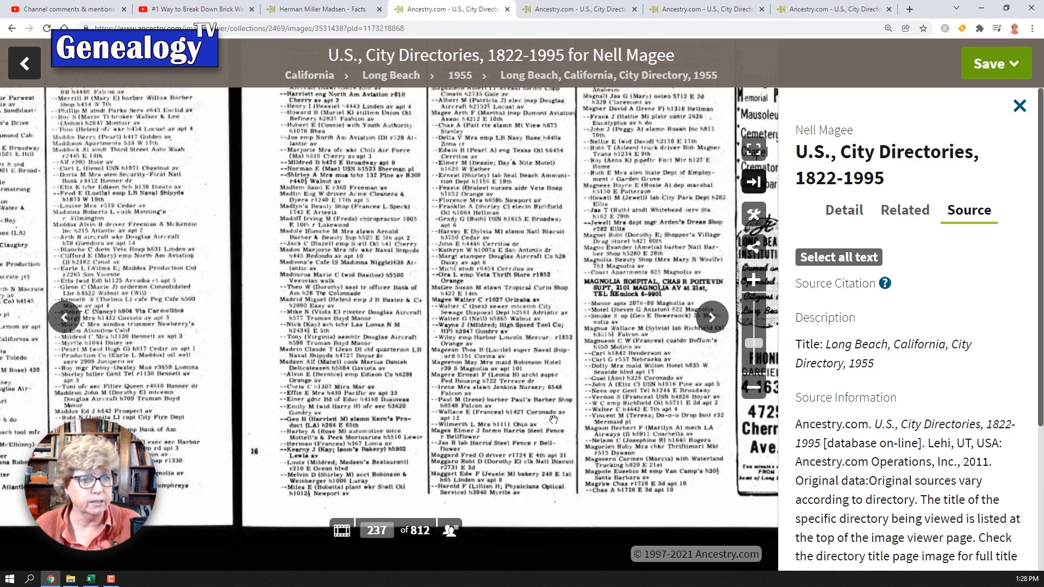
scroll(554, 416, up, 1)
scroll(553, 416, up, 2)
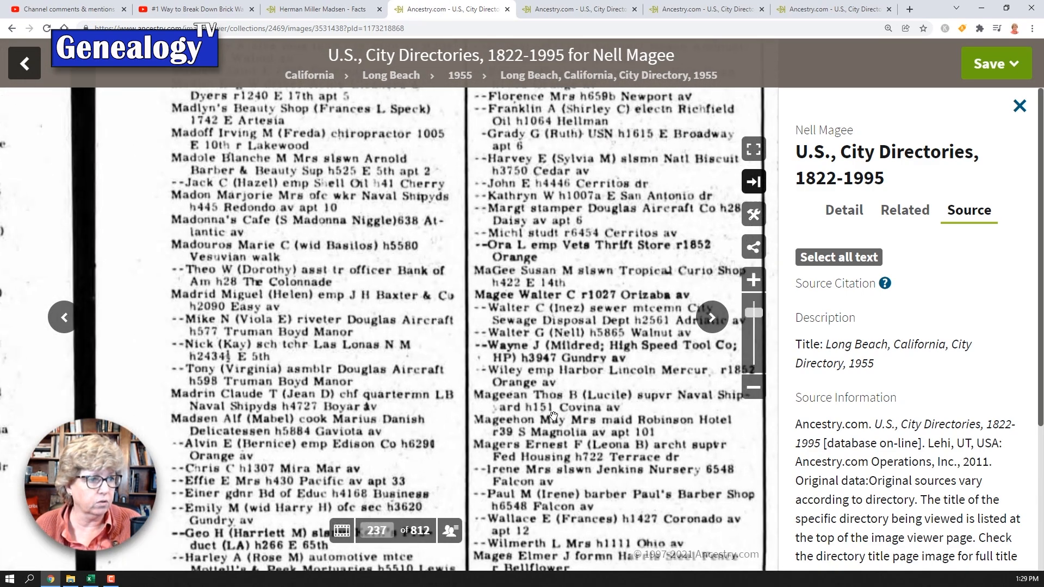
drag(541, 419, 545, 311)
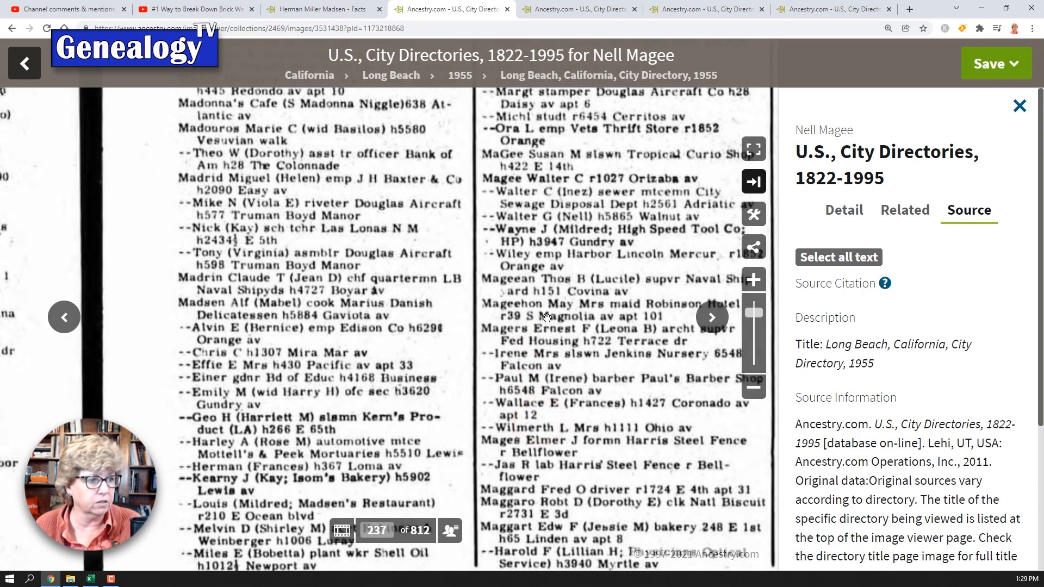
scroll(583, 393, up, 2)
drag(584, 392, 634, 226)
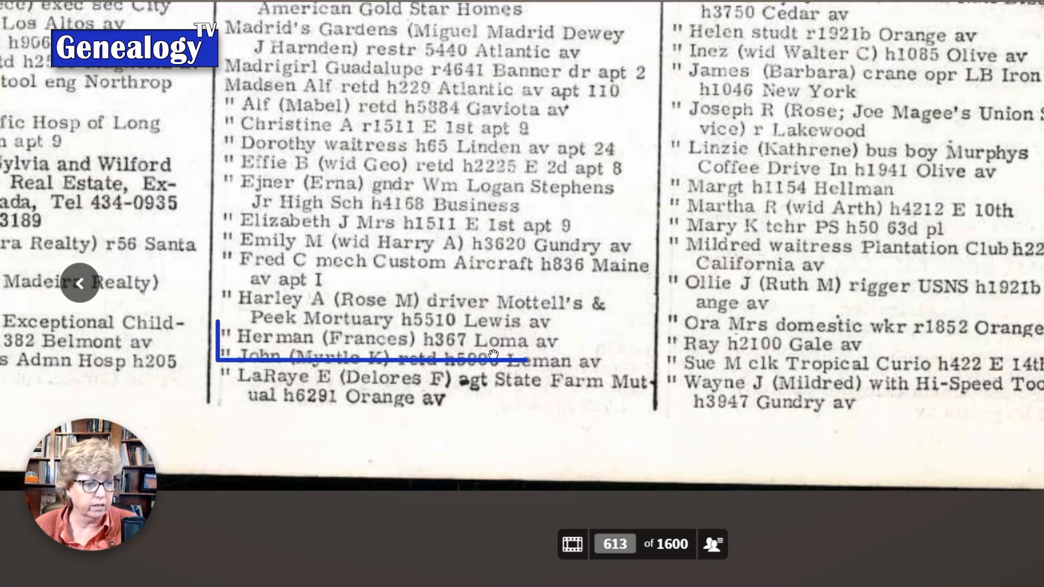
drag(501, 277, 513, 447)
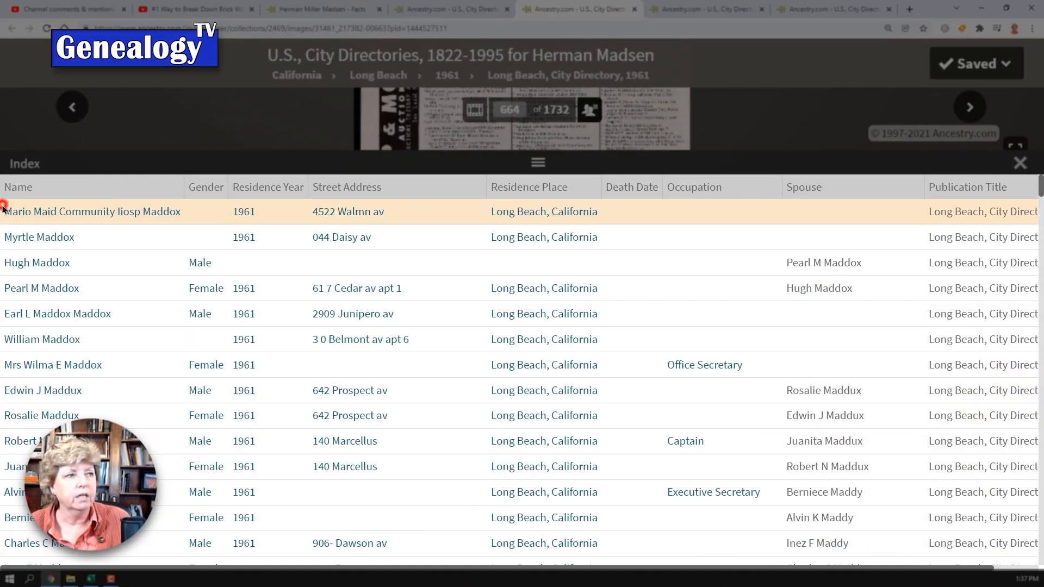
Copy all index rows of the 1961 Long Beach directory and paste them as Text into the Excel workbook's Sheet3, starting at cell B410
drag(2, 209, 1018, 565)
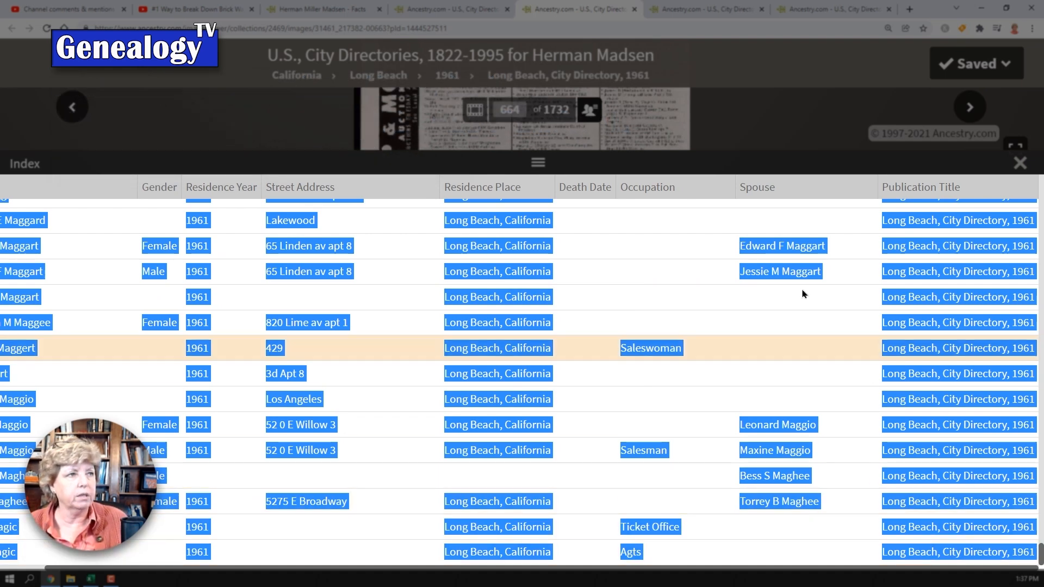
click(91, 578)
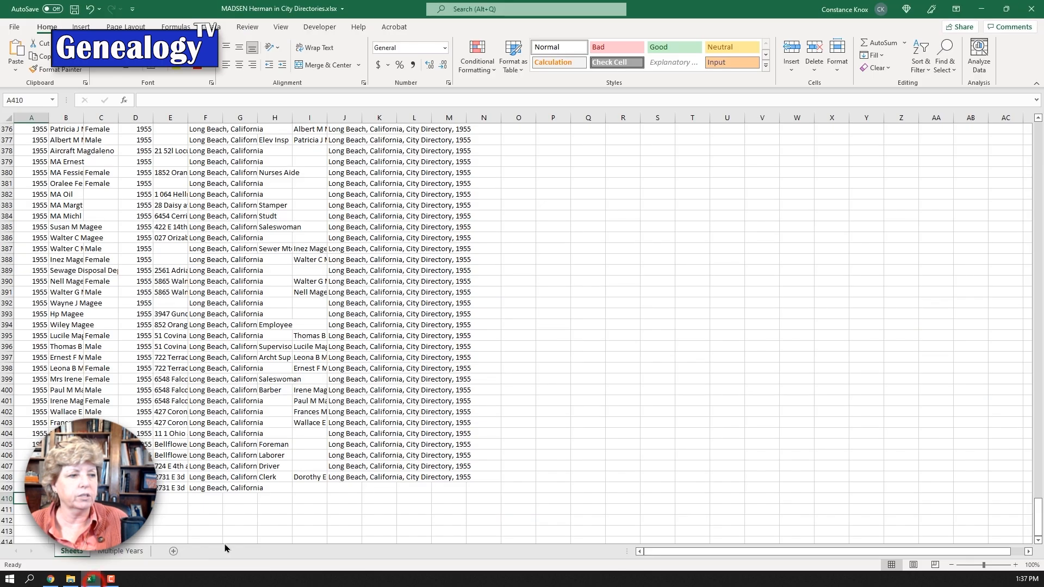
click(66, 499)
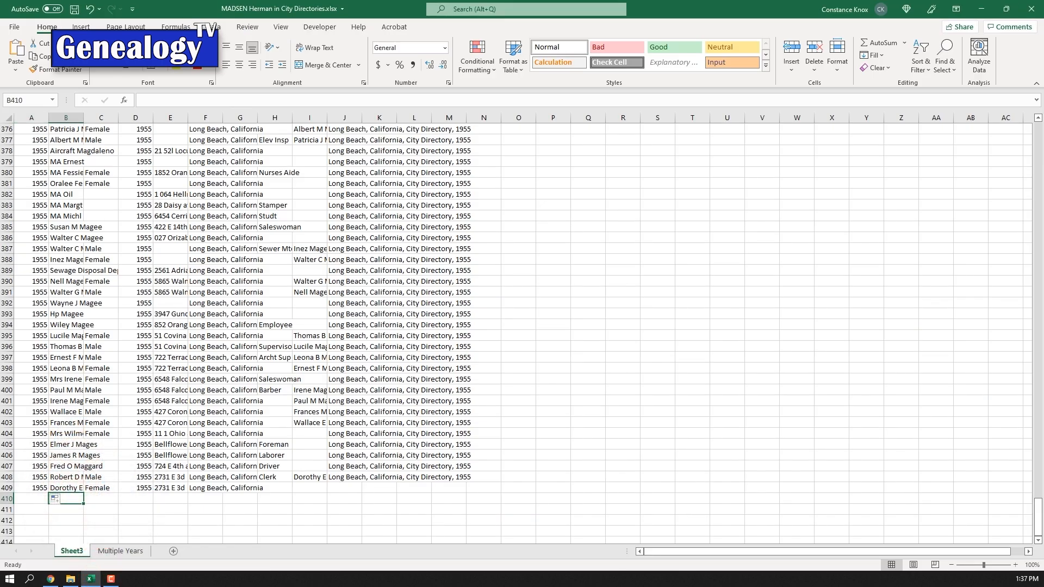
right_click(75, 500)
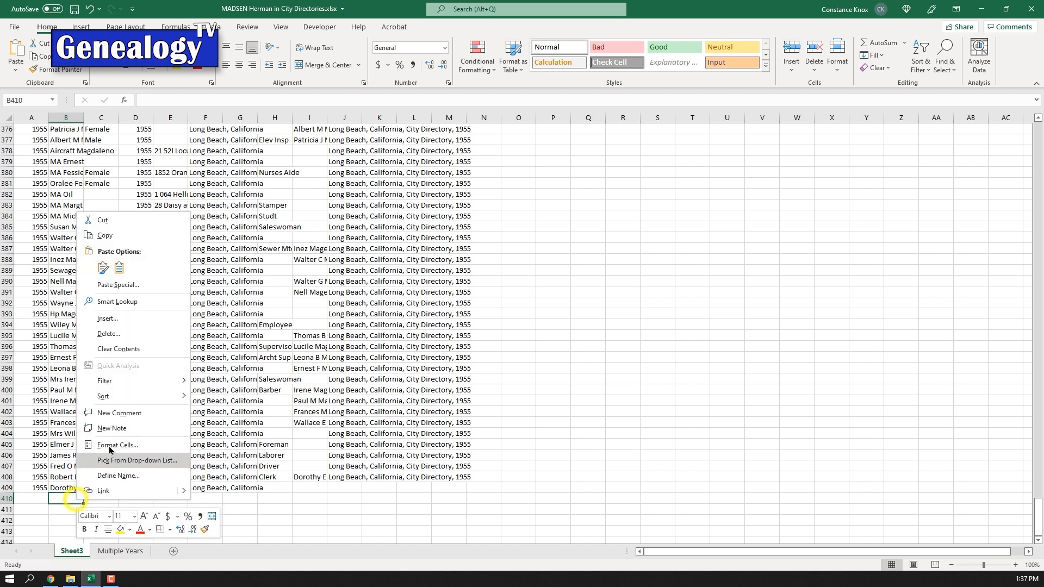
click(108, 281)
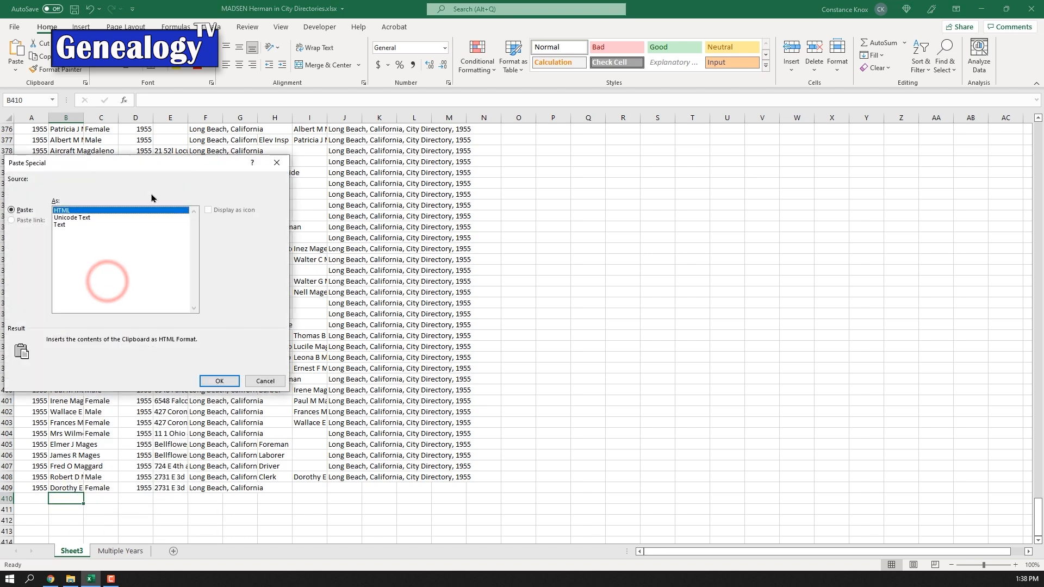
click(67, 224)
click(219, 381)
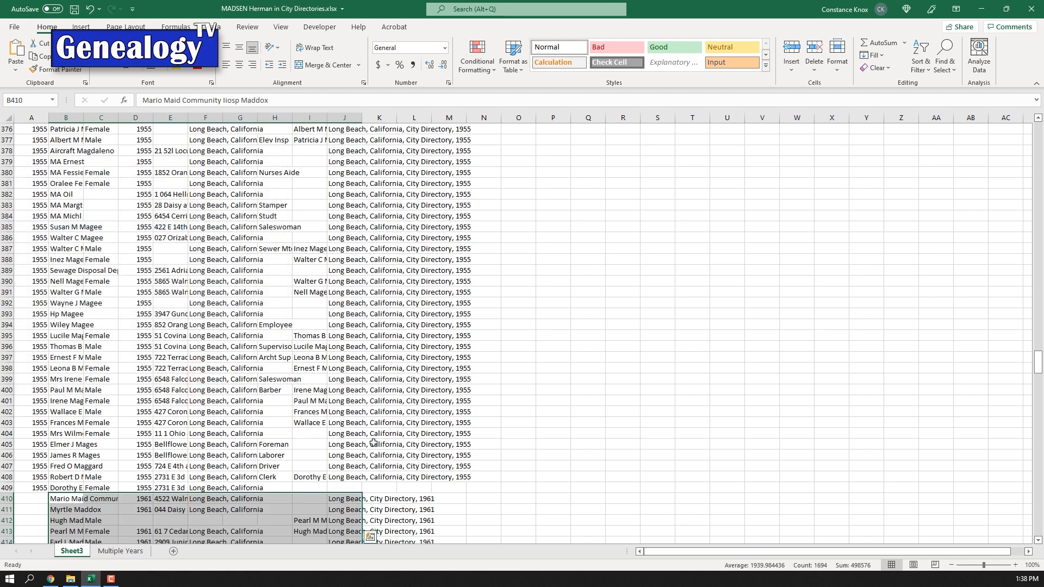
scroll(373, 443, down, 5)
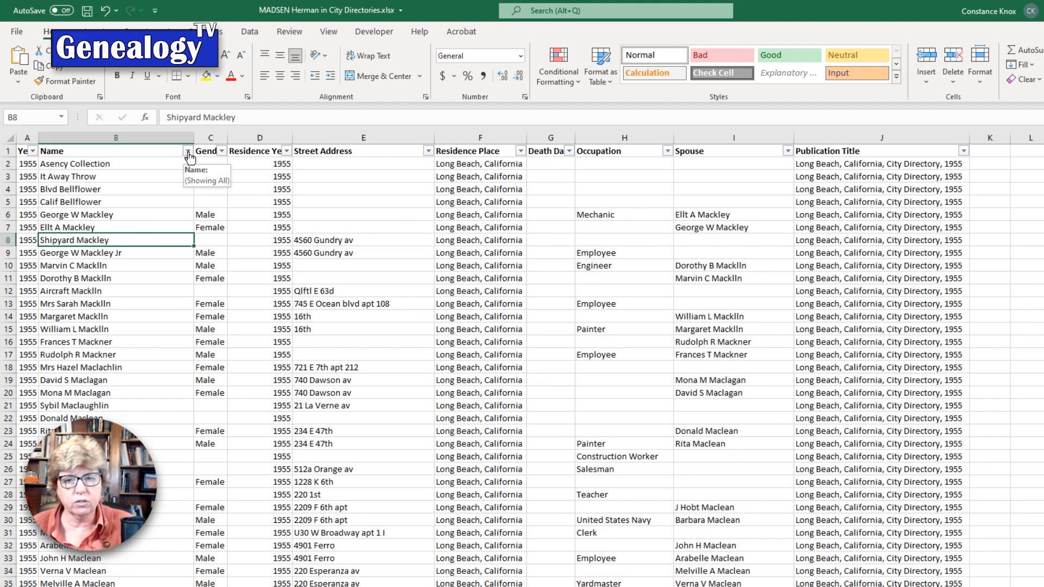
Filter the Name column to show all entries containing the researched family's surname, and review the 1955 and 1961 rows
click(188, 152)
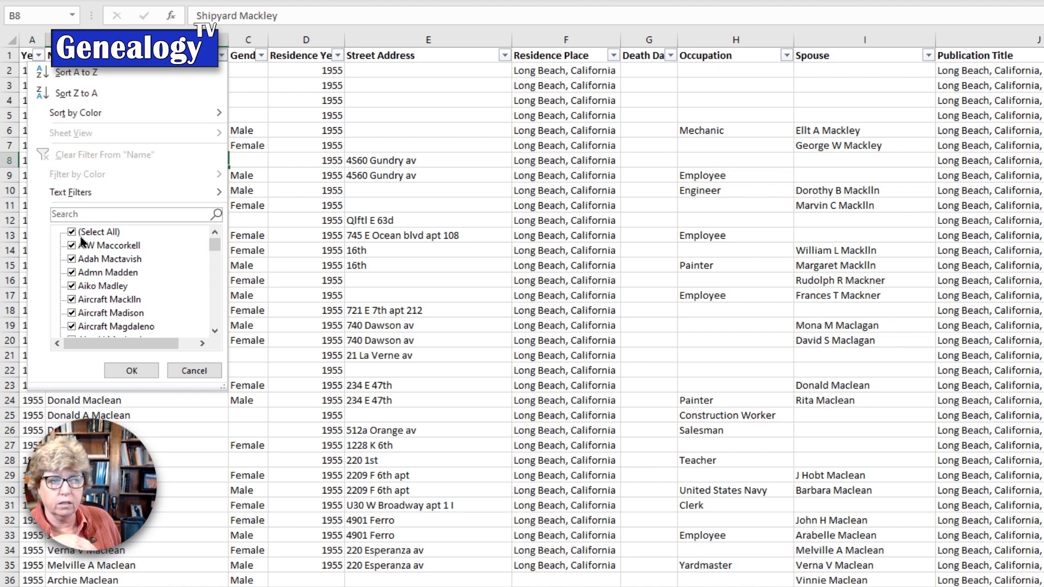
click(133, 213)
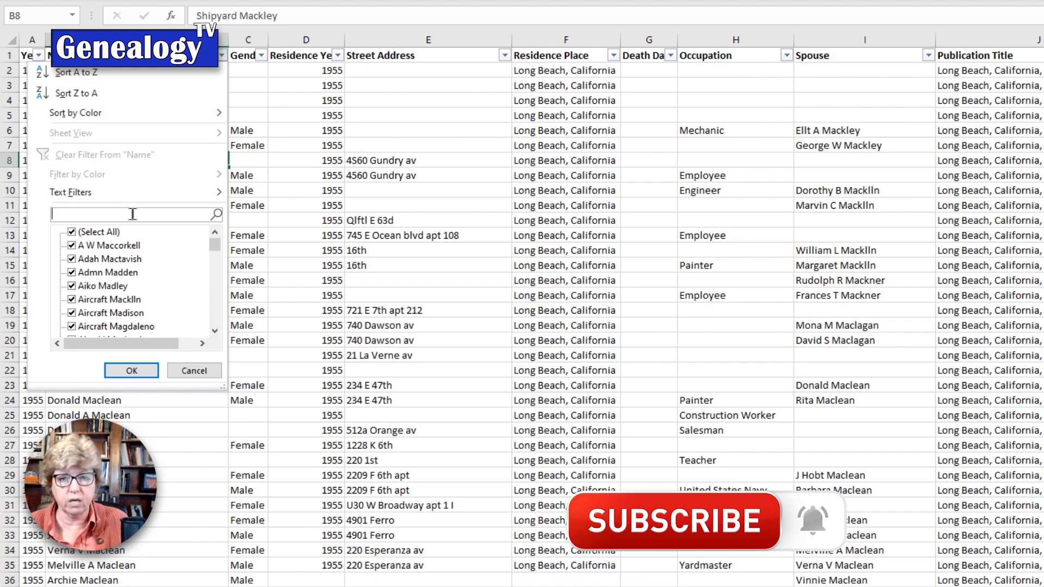
text(Madsen)
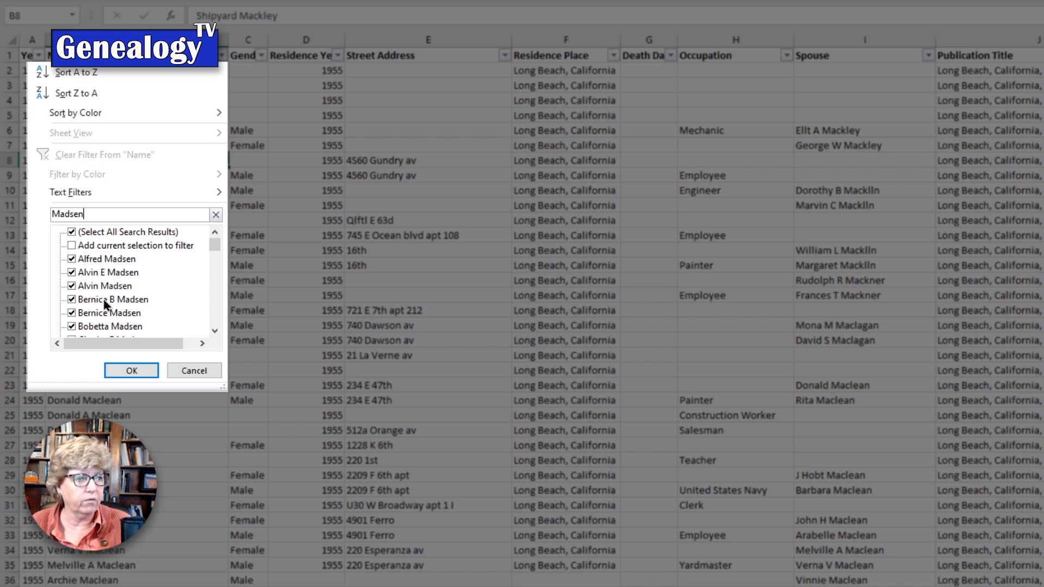
scroll(145, 325, down, 1)
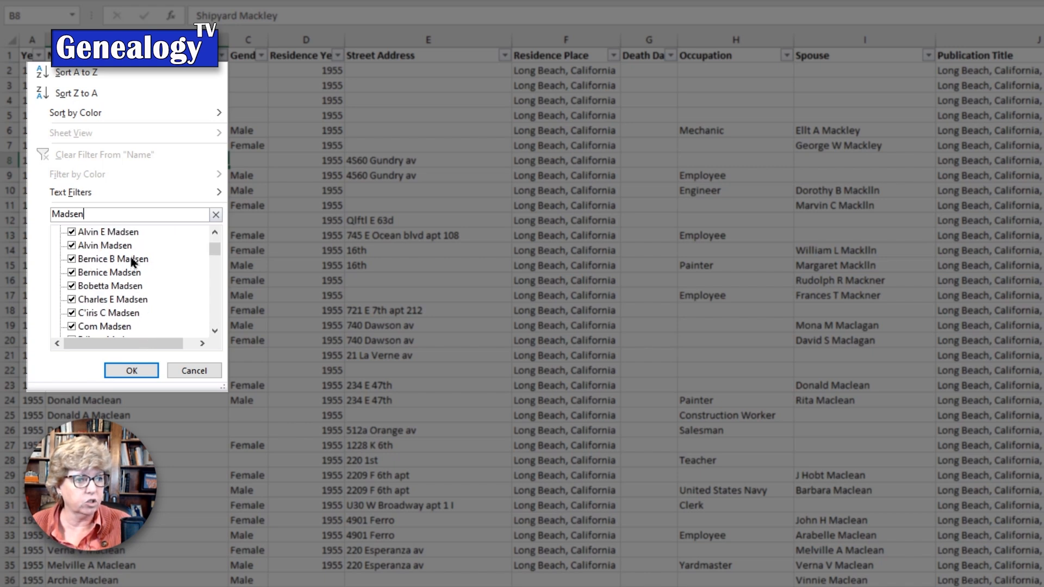
scroll(119, 303, down, 1)
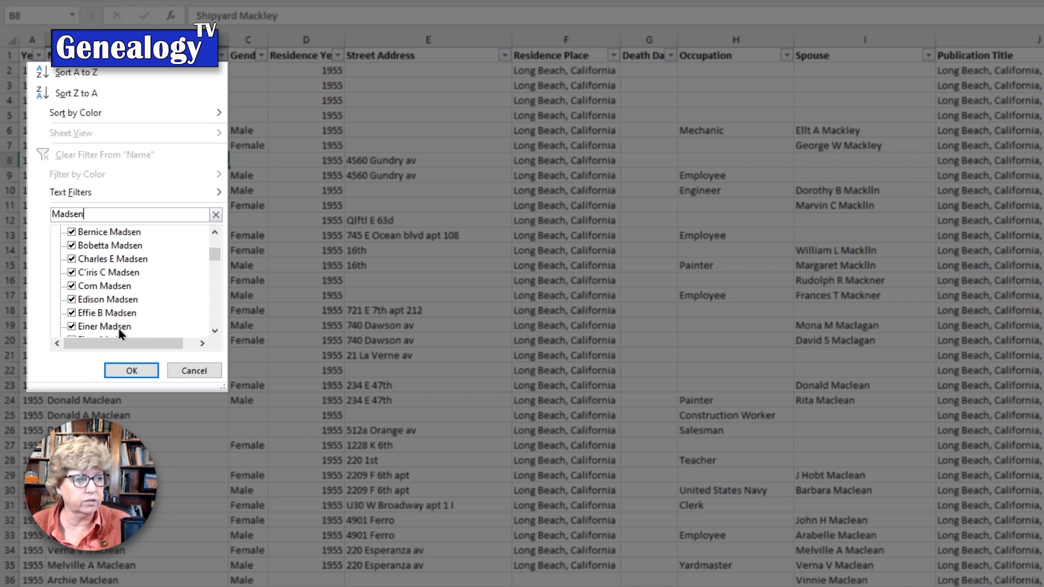
scroll(122, 318, down, 1)
scroll(121, 322, down, 2)
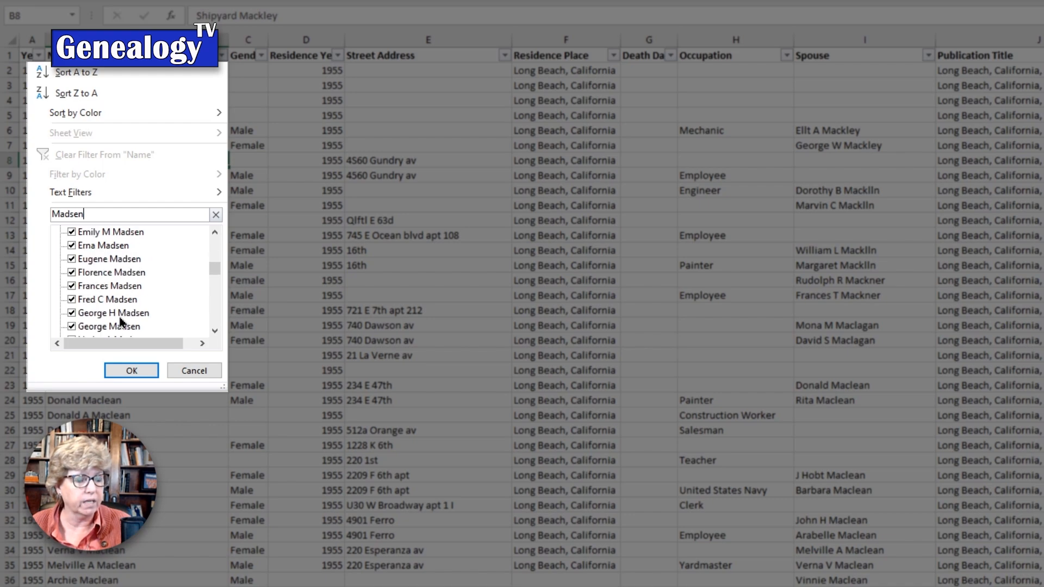
scroll(121, 322, down, 1)
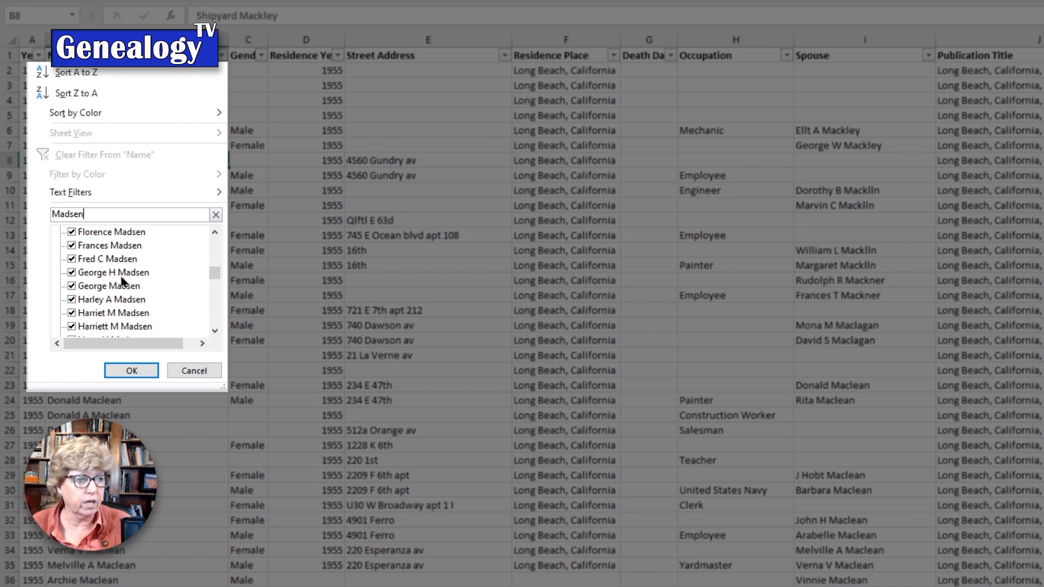
scroll(111, 321, down, 1)
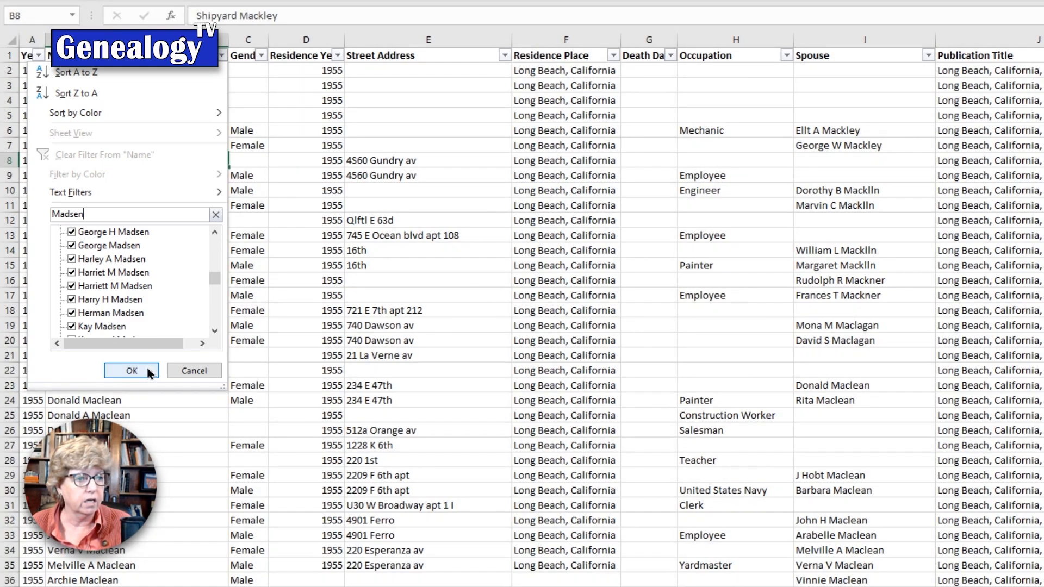
click(146, 371)
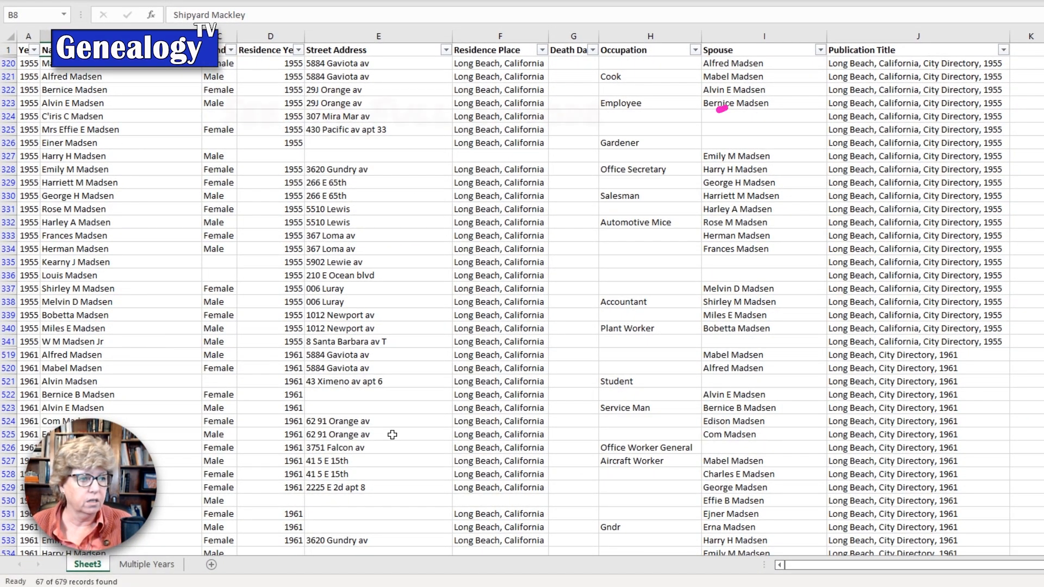
scroll(543, 380, down, 5)
scroll(543, 379, down, 1)
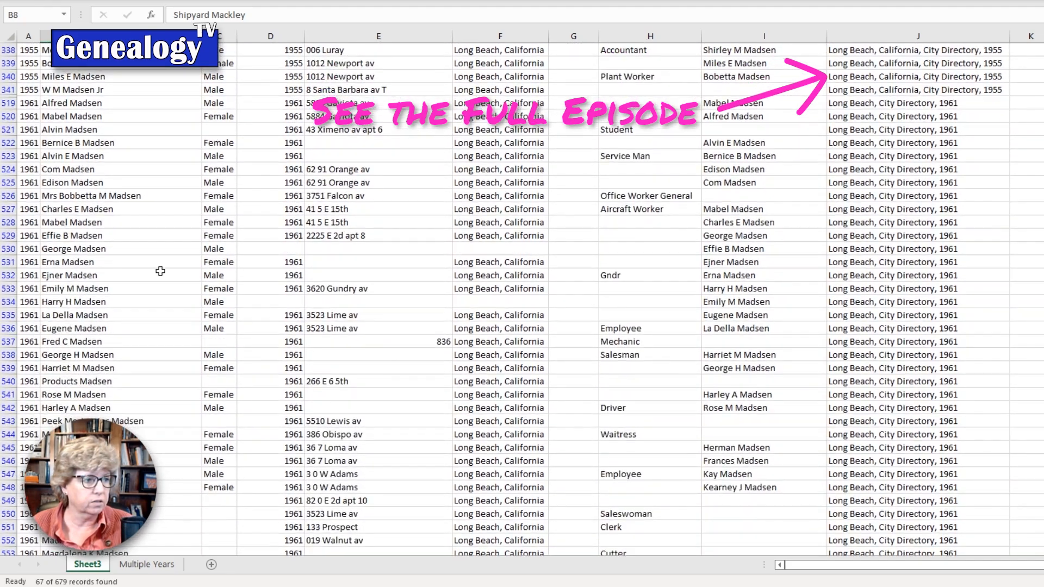
scroll(104, 260, down, 6)
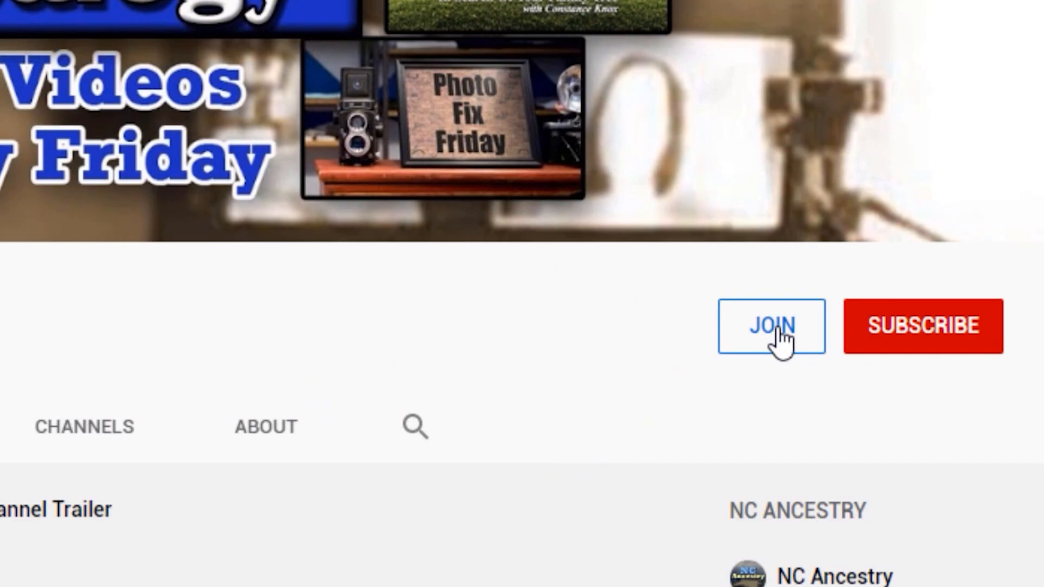
Switch to YouTube, open the Genealogy TV channel's membership offer and select the GTV Info Access level at $9.99/month
click(788, 324)
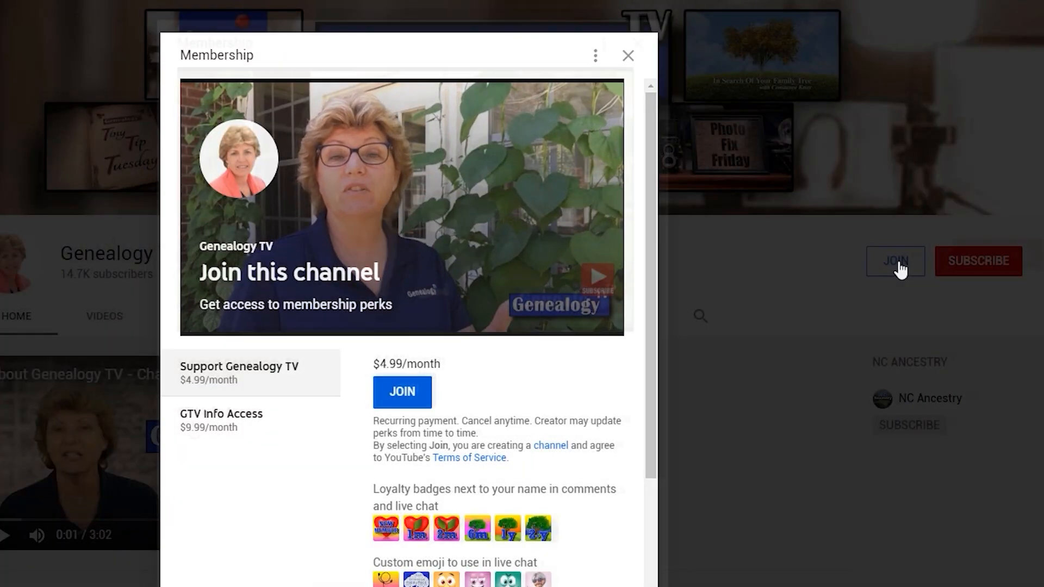
click(198, 429)
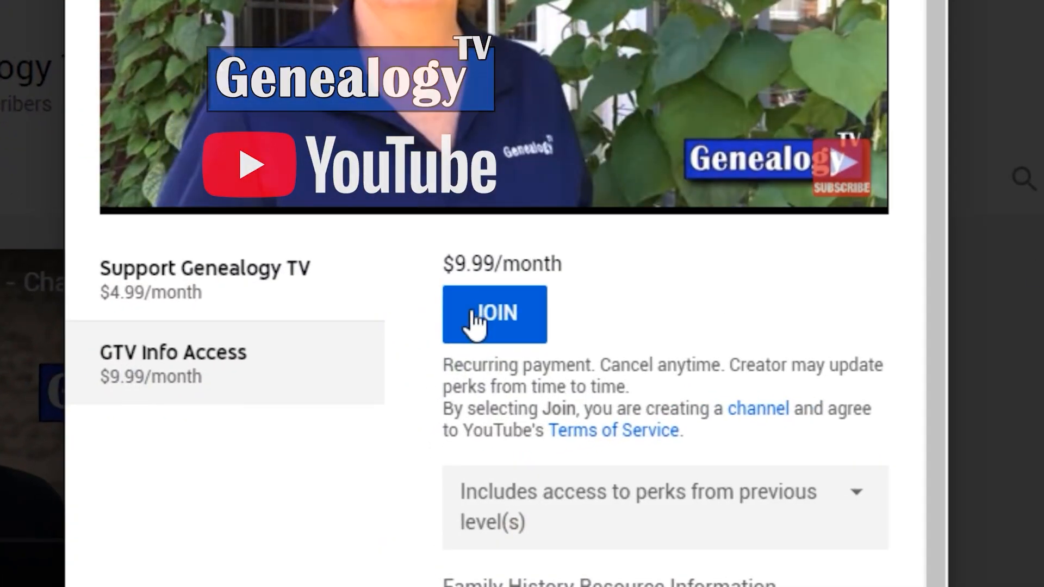